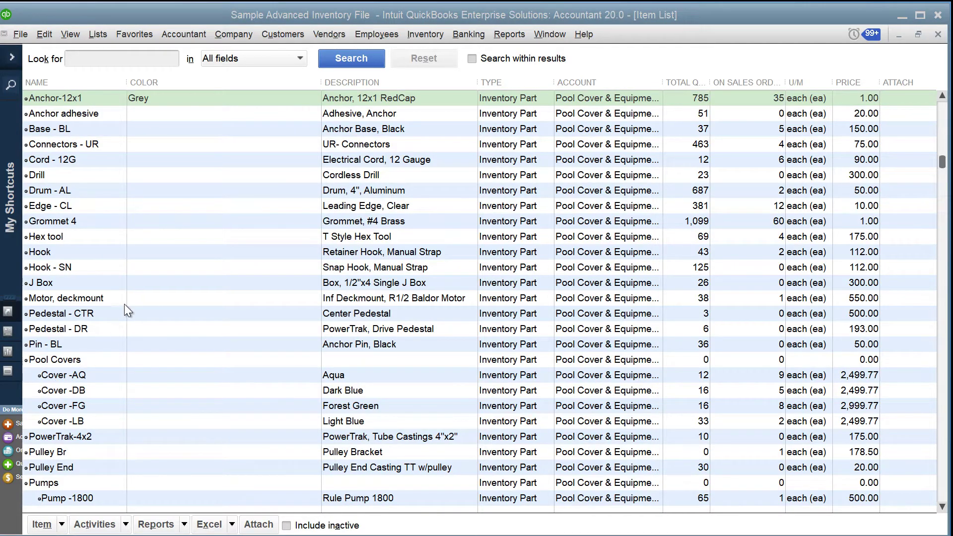
- Enter Grey as Anchor-12x1's Color and confirm the Color field's data type is Any text
double_click(95, 100)
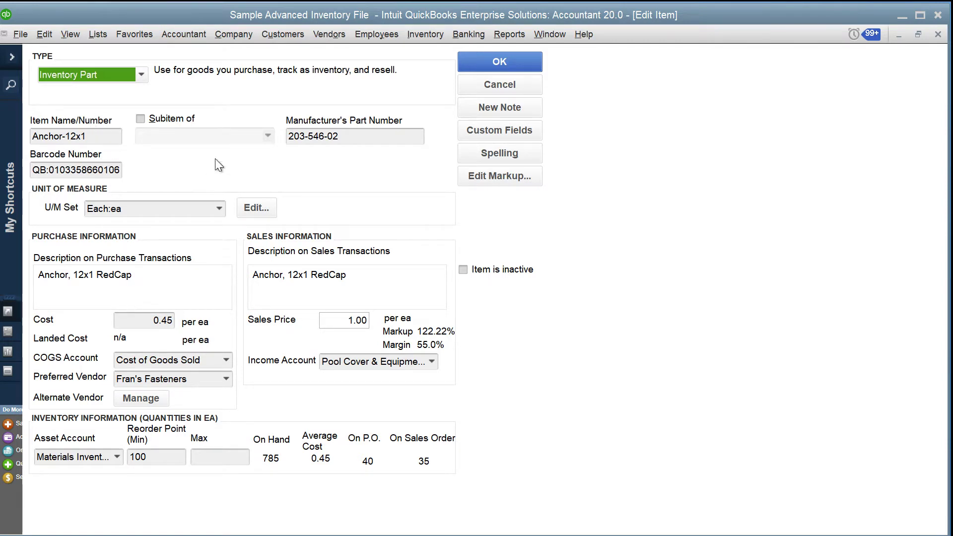
click(480, 125)
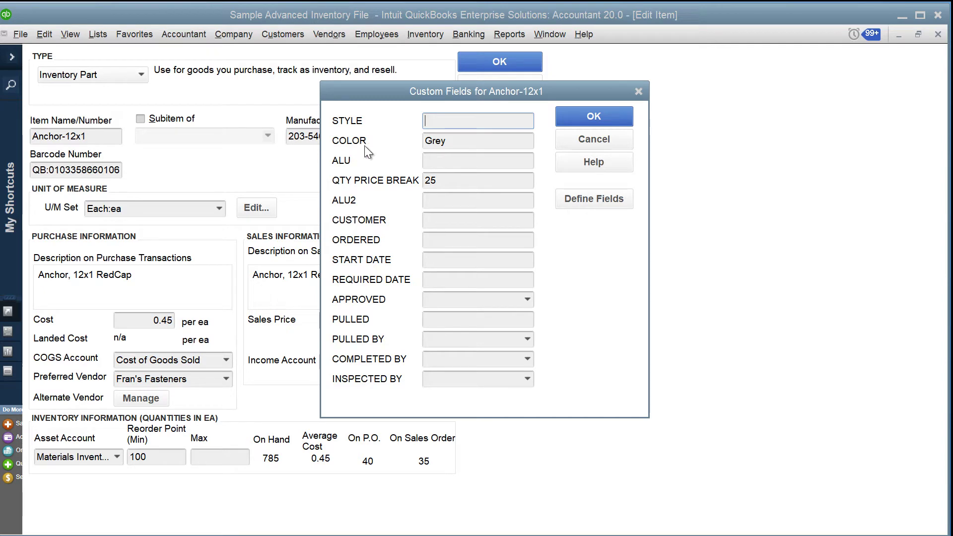
click(430, 141)
text(Grey)
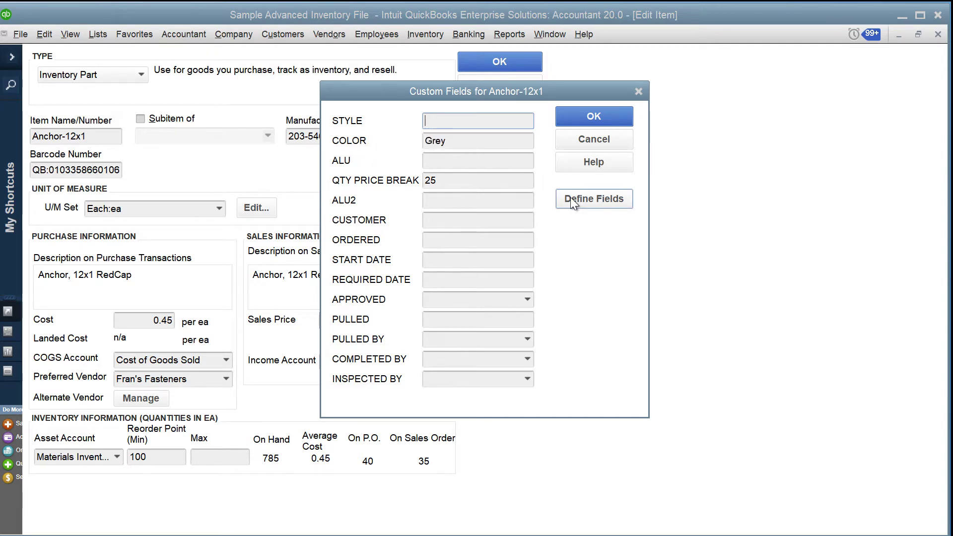
click(570, 197)
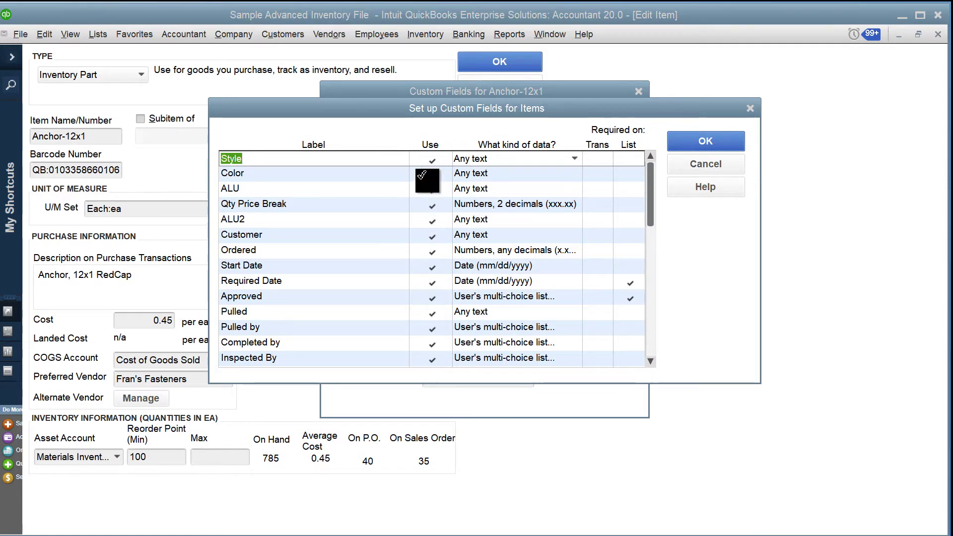
click(477, 173)
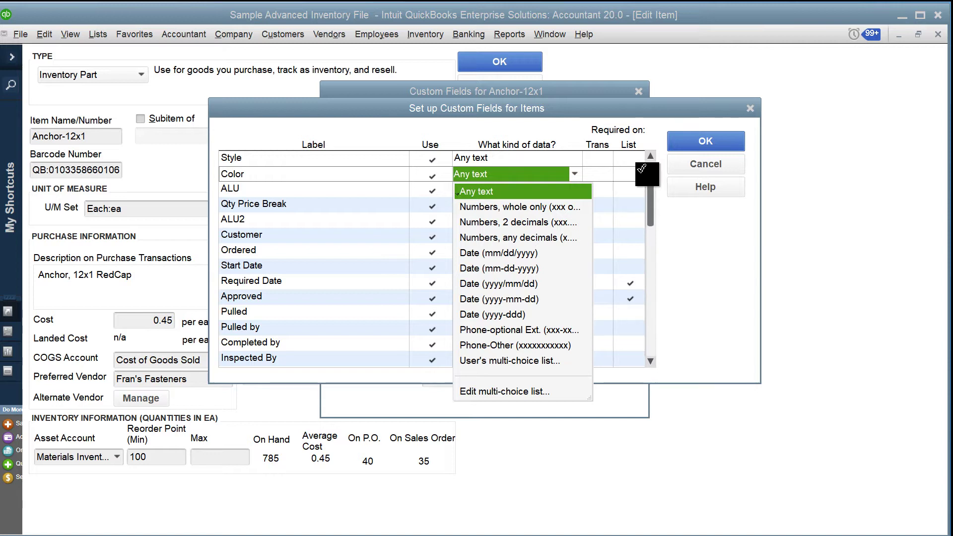
- Close Anchor-12x1 without saving its changes and open Anchor adhesive for editing
click(691, 142)
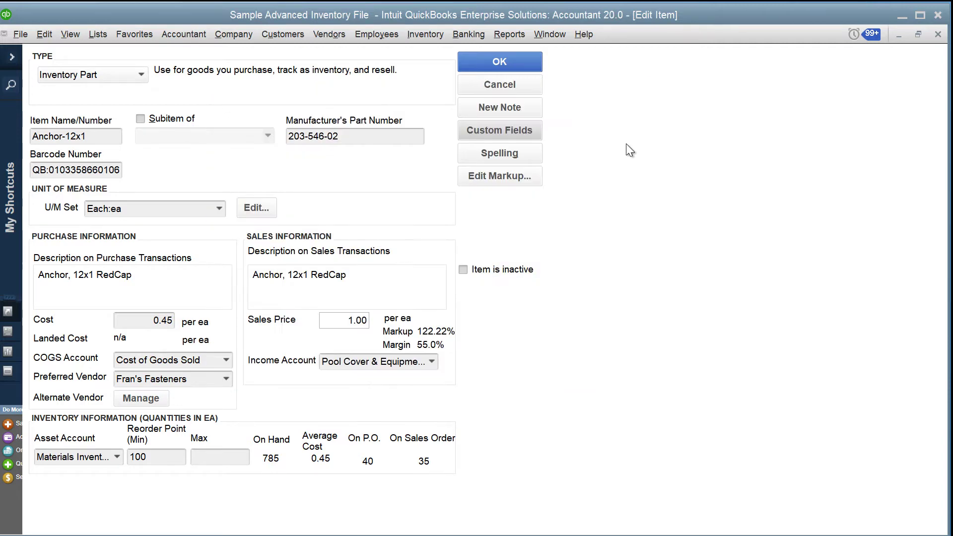
click(490, 84)
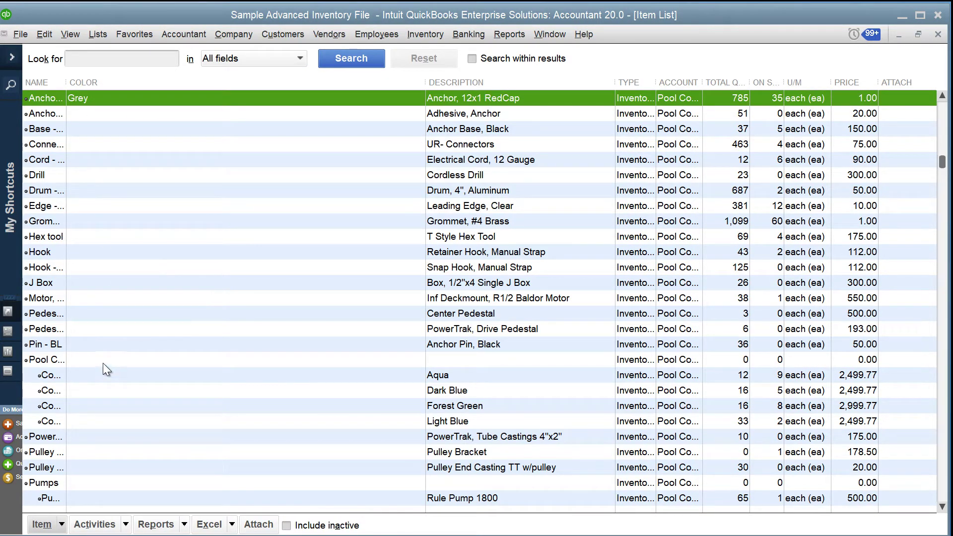
click(57, 113)
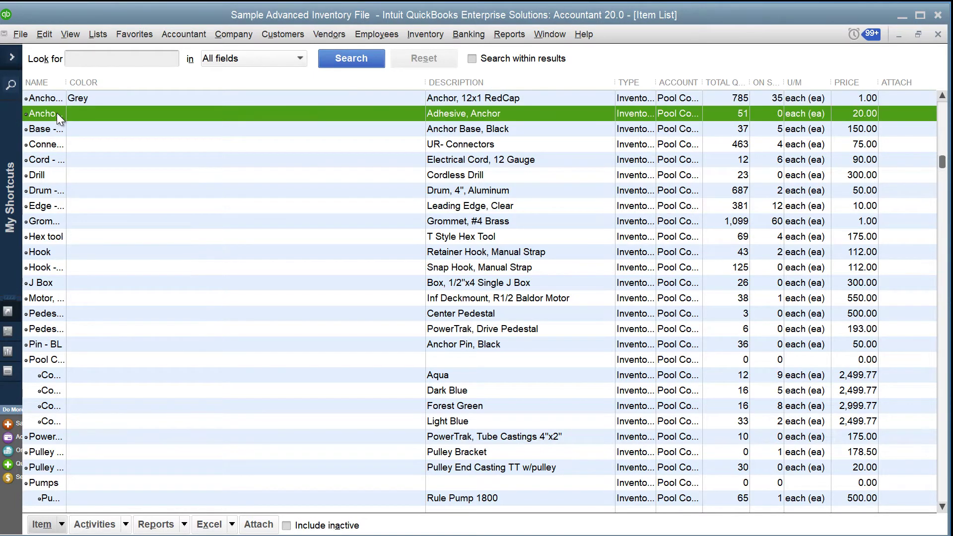
double_click(56, 113)
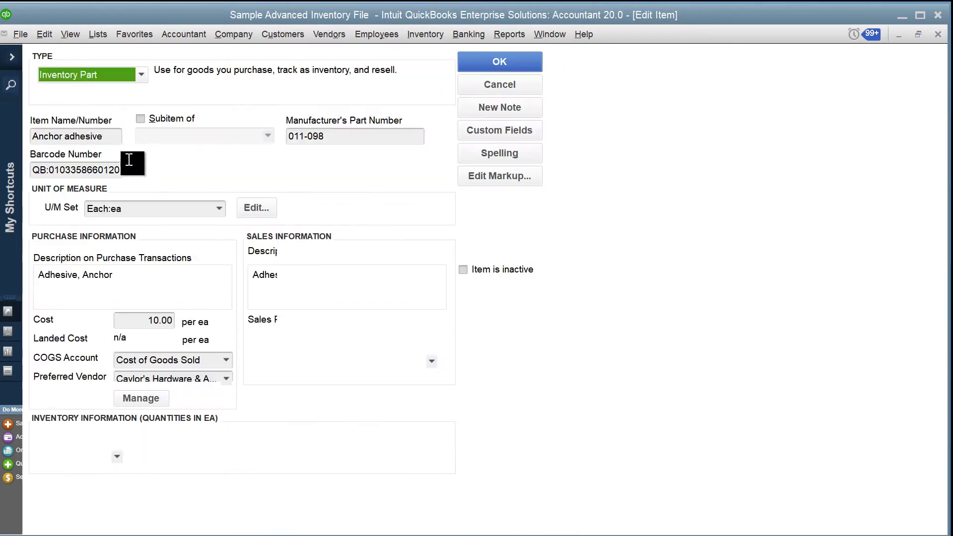
- Set Anchor adhesive's Color to White, save it, and widen the NAME column
click(485, 133)
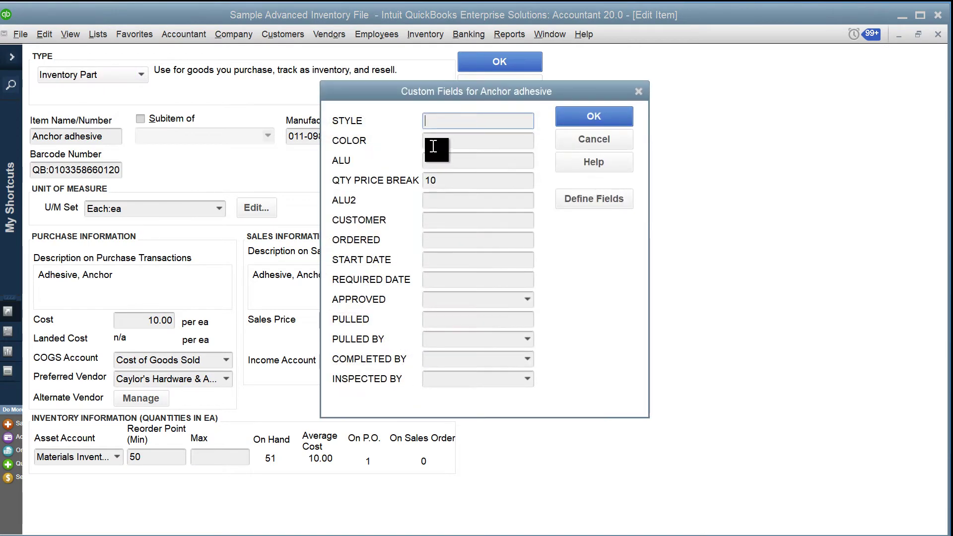
click(437, 143)
text(White)
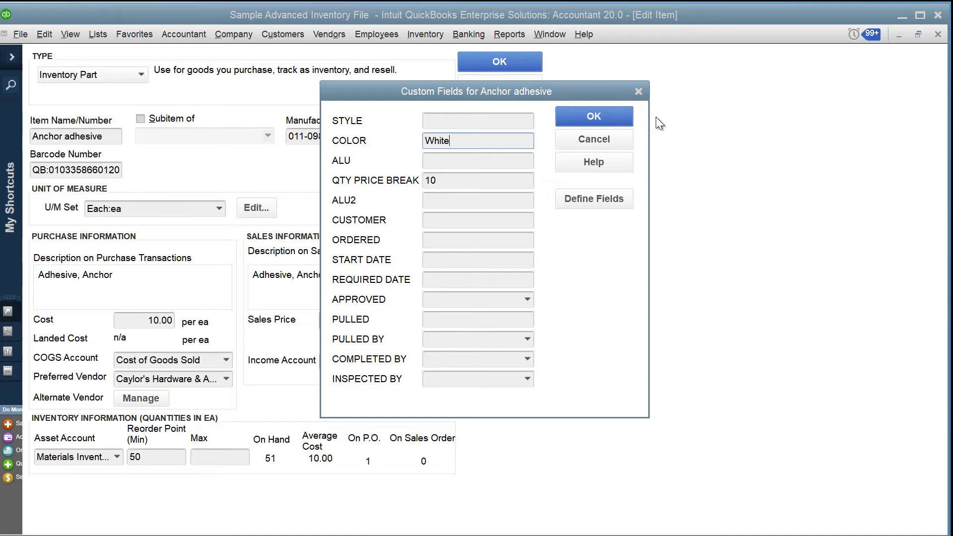
click(613, 115)
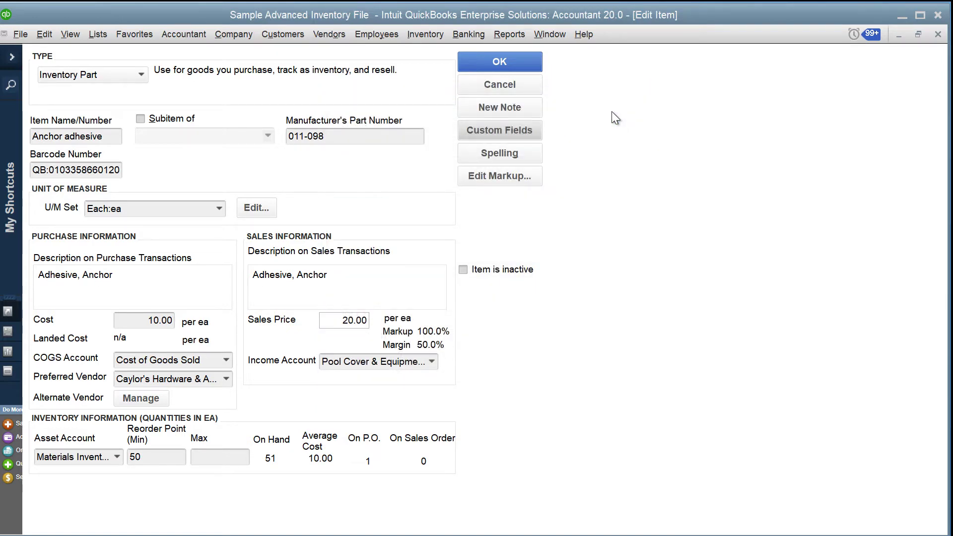
click(517, 60)
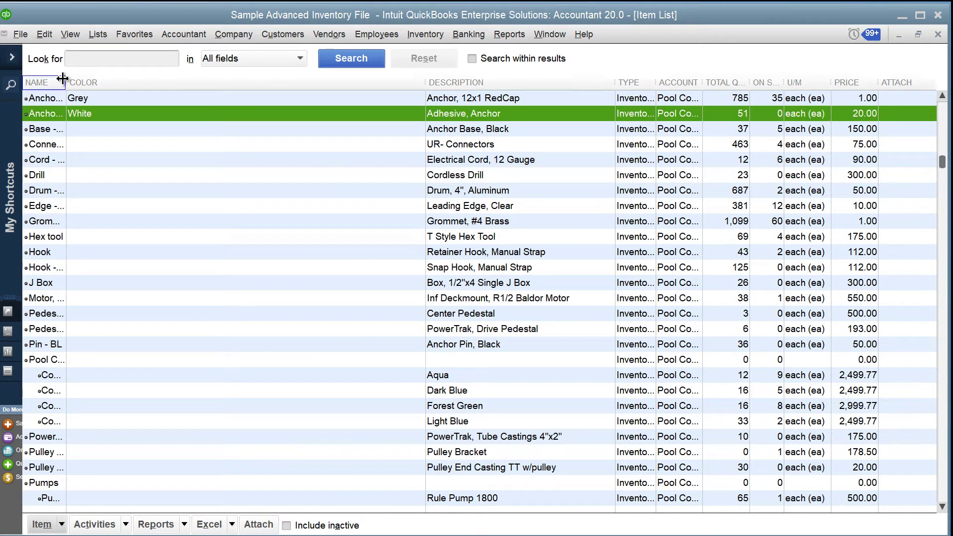
drag(63, 79, 133, 87)
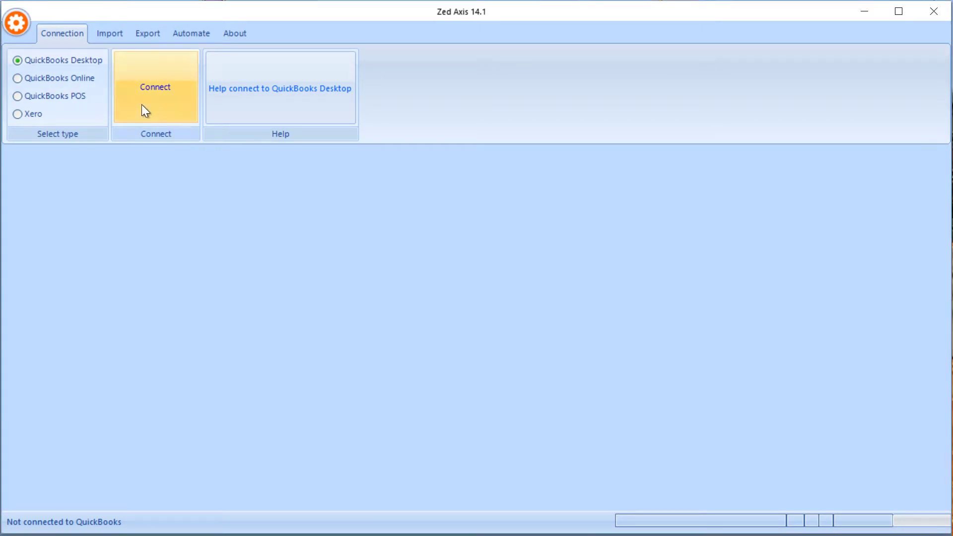
- Connect Zed Axis to the open QuickBooks sample advanced inventory company file and show Export options
click(141, 104)
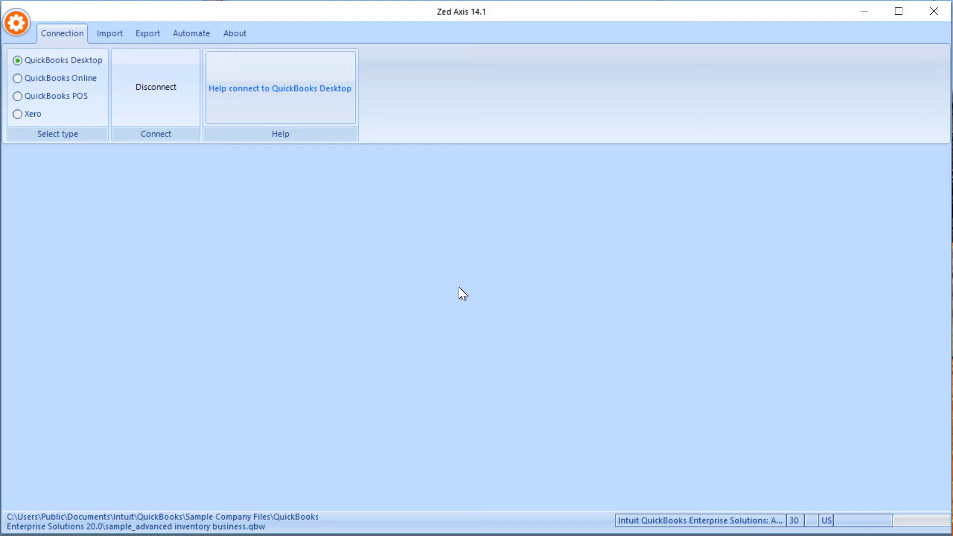
click(154, 32)
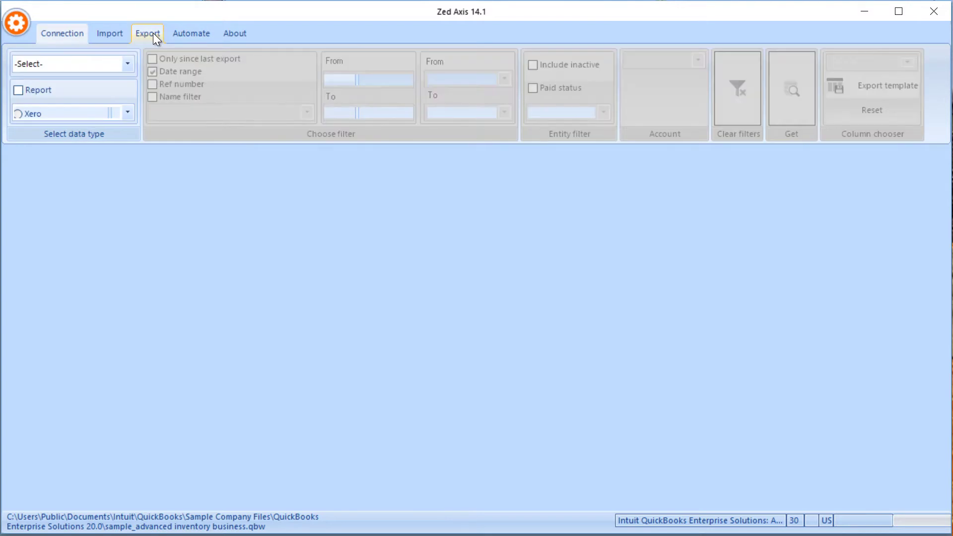
- Fetch the ItemInventory records from QuickBooks
click(128, 63)
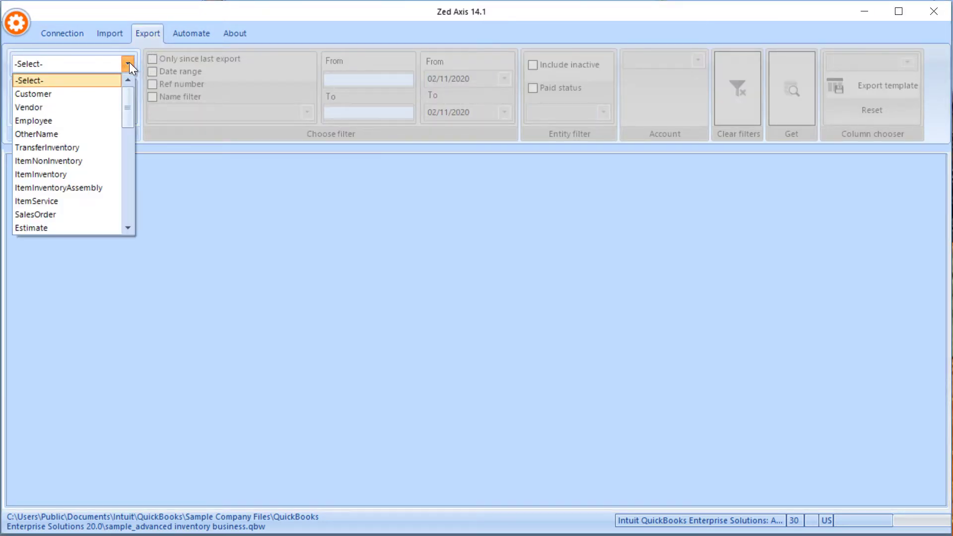
click(65, 169)
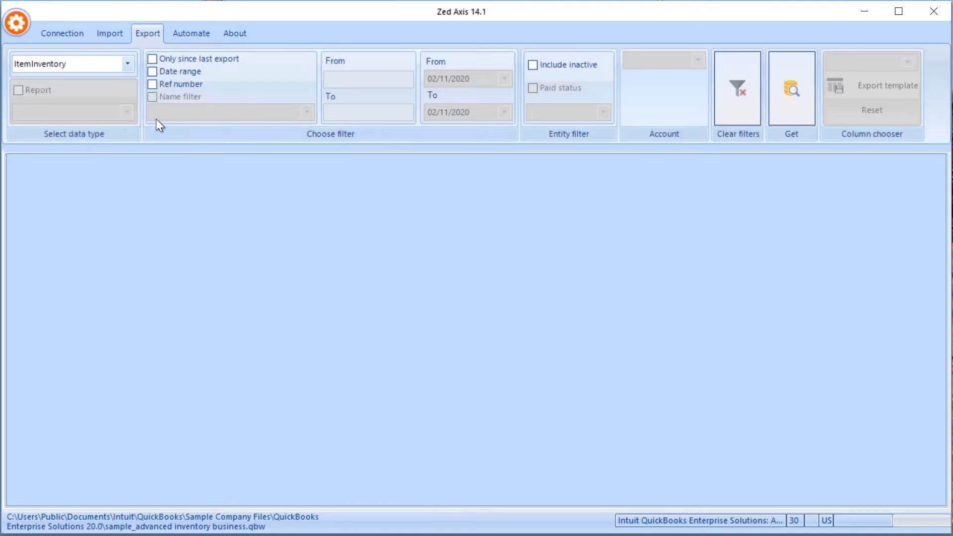
click(782, 109)
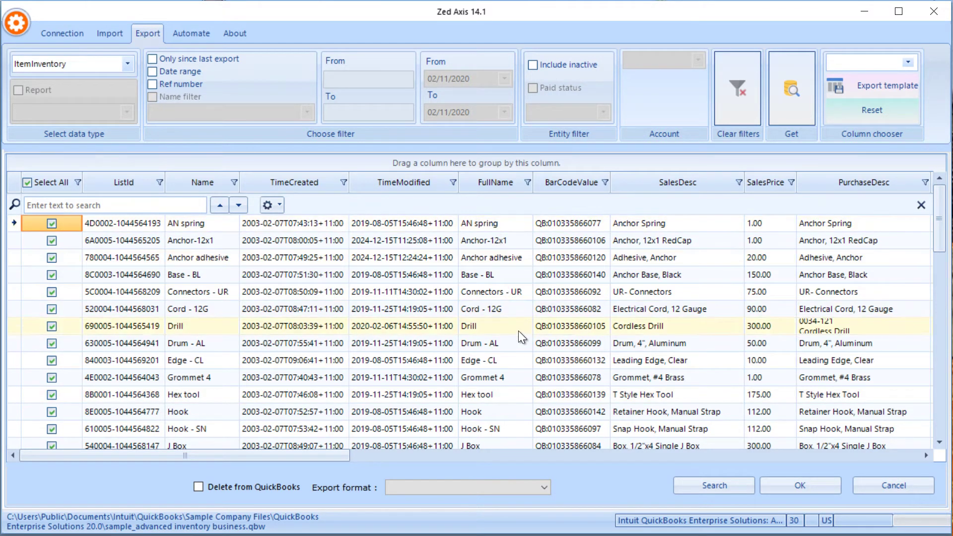
- Export them in Excel 2007 format as 'Item list with custom field.xlsx'
click(433, 487)
click(437, 501)
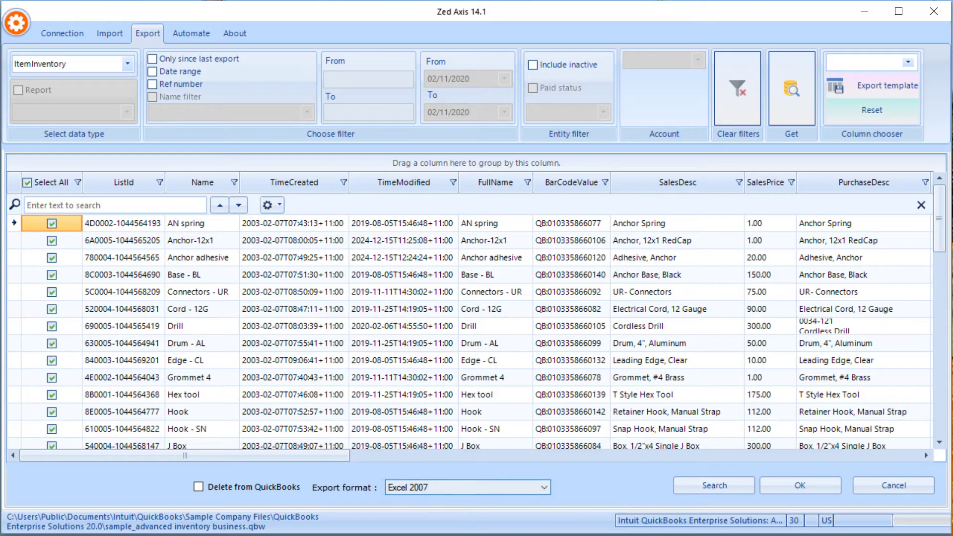
click(797, 486)
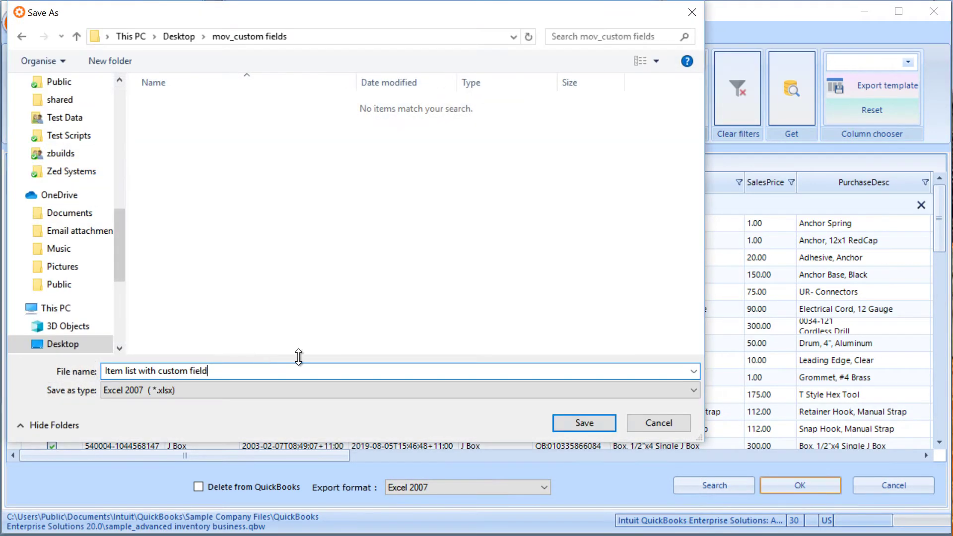
click(584, 426)
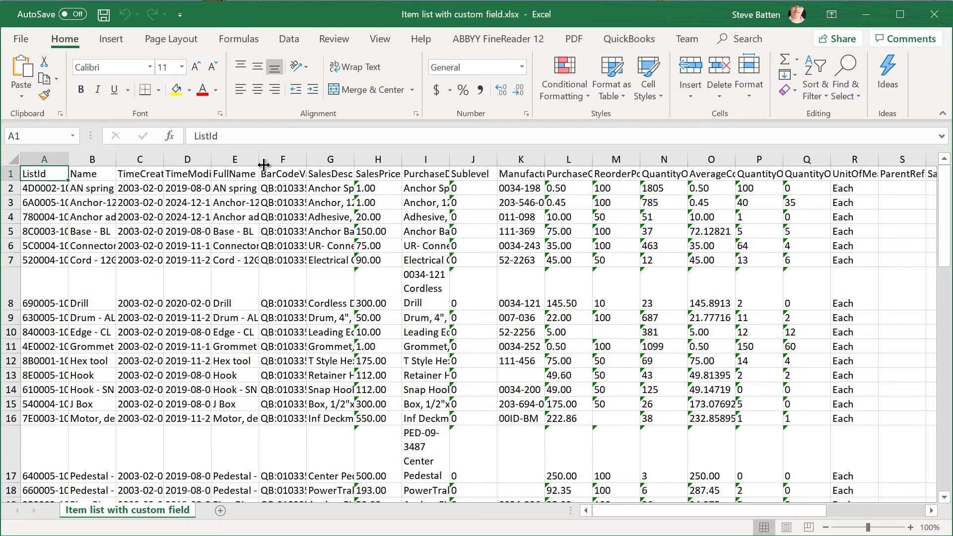
- Widen the FullName column and bring up the context menu for columns A–D
drag(259, 162, 317, 165)
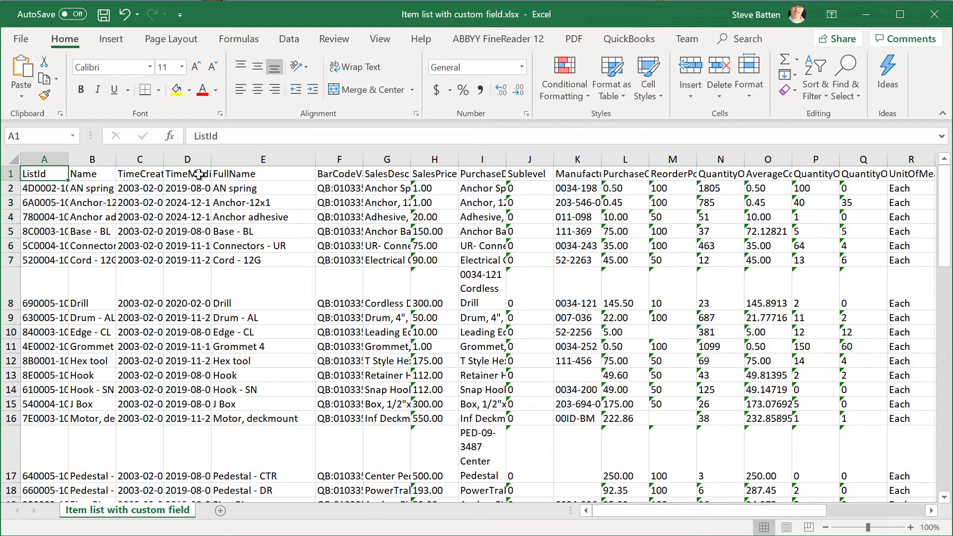
scroll(281, 314, down, 1)
scroll(281, 313, up, 1)
drag(44, 159, 177, 163)
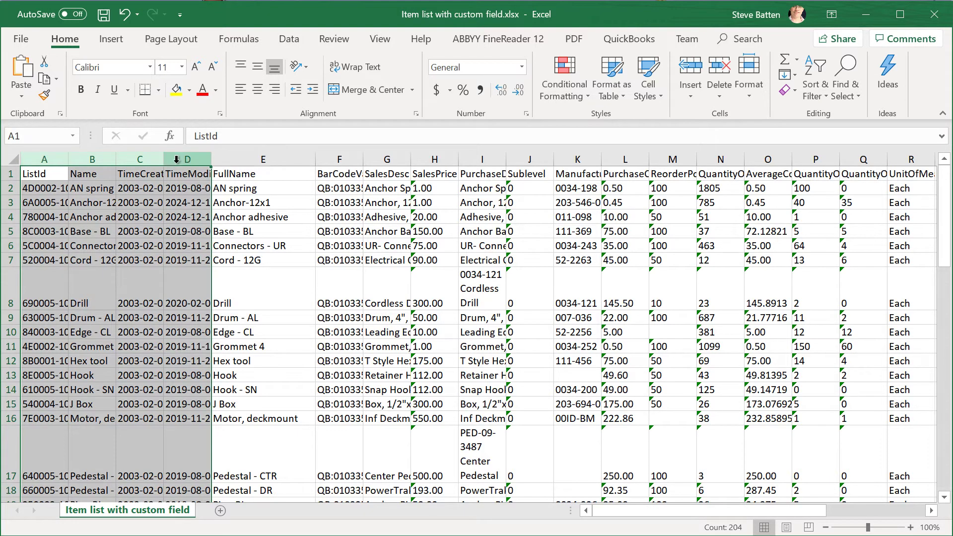
right_click(115, 221)
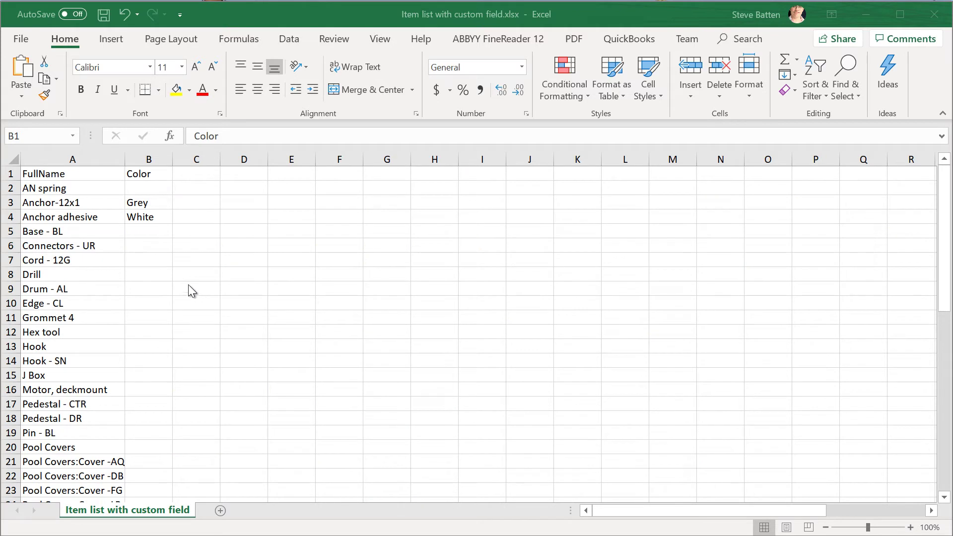
- Check the FullName and Color header cells and save the Excel workbook
click(85, 174)
click(141, 172)
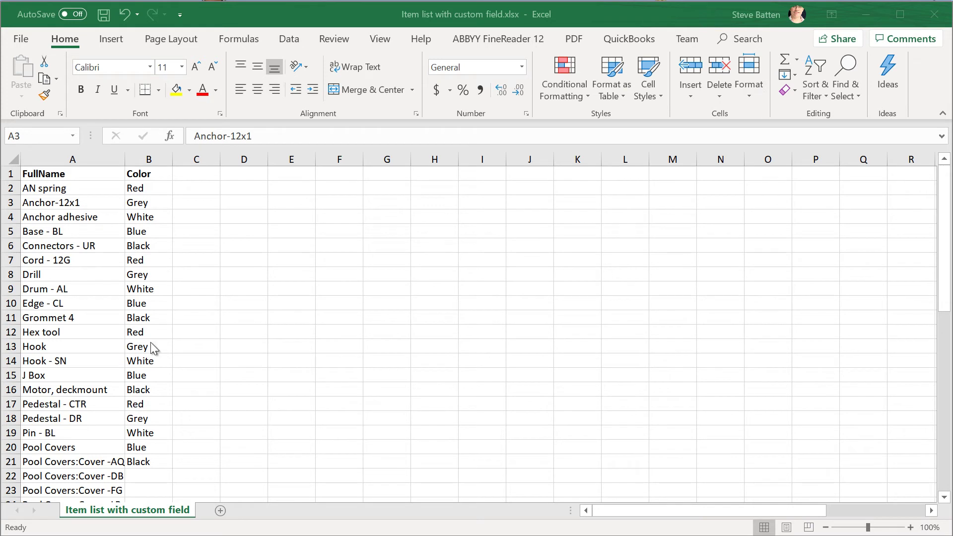
click(99, 20)
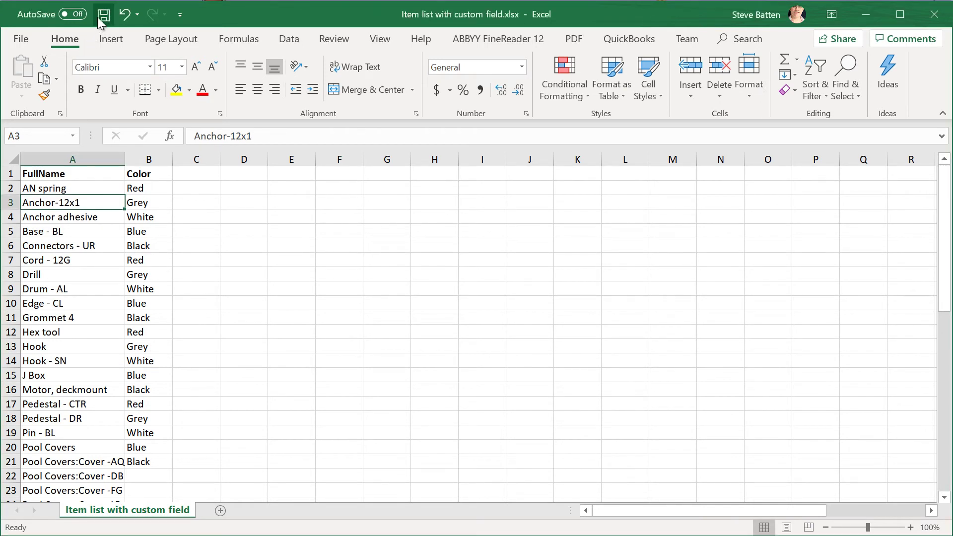
click(99, 20)
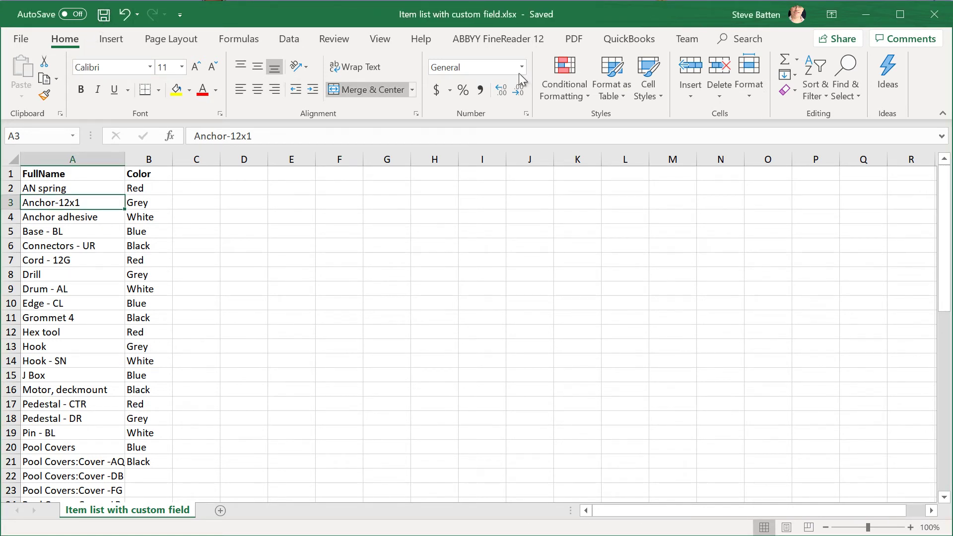
- Close Excel and load 'Item list with custom field.xlsx' on Zed Axis's Import tab
click(931, 19)
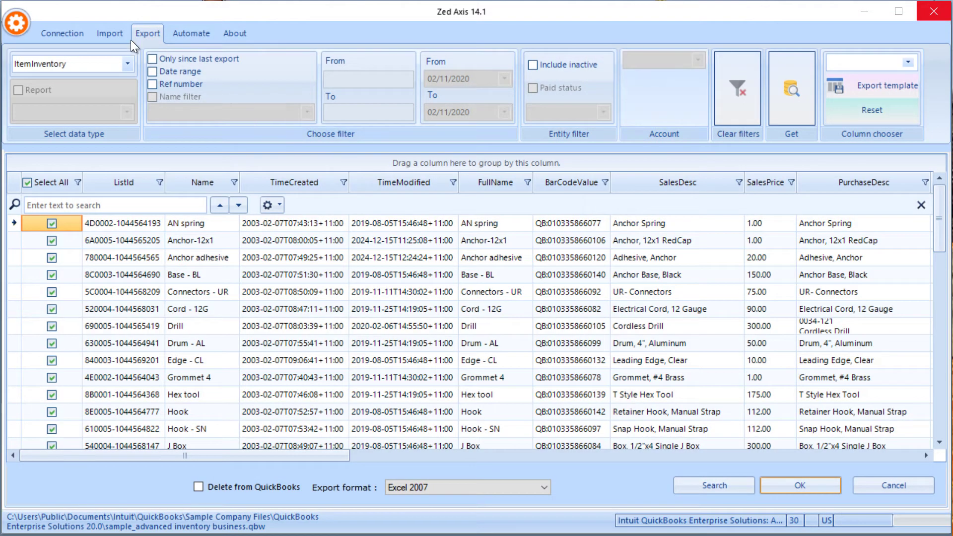
click(111, 36)
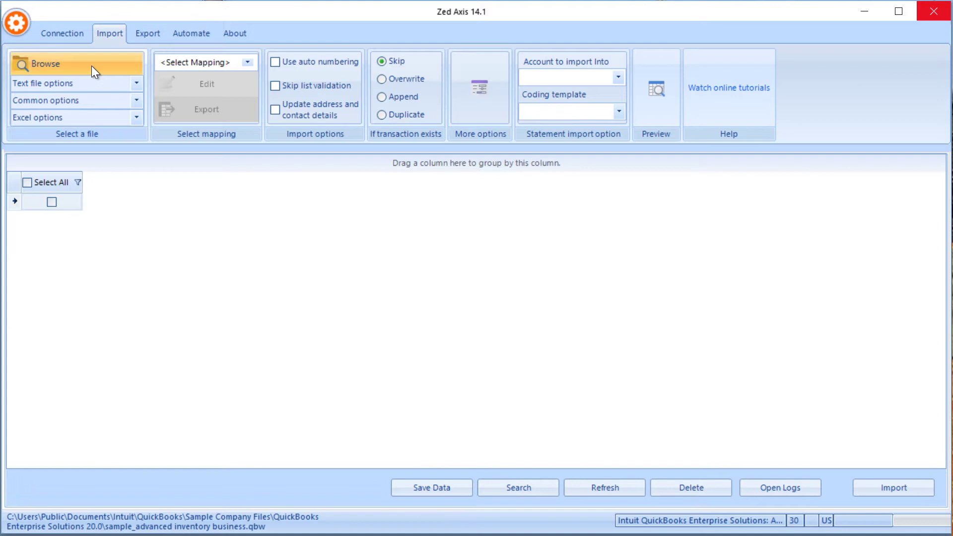
click(91, 66)
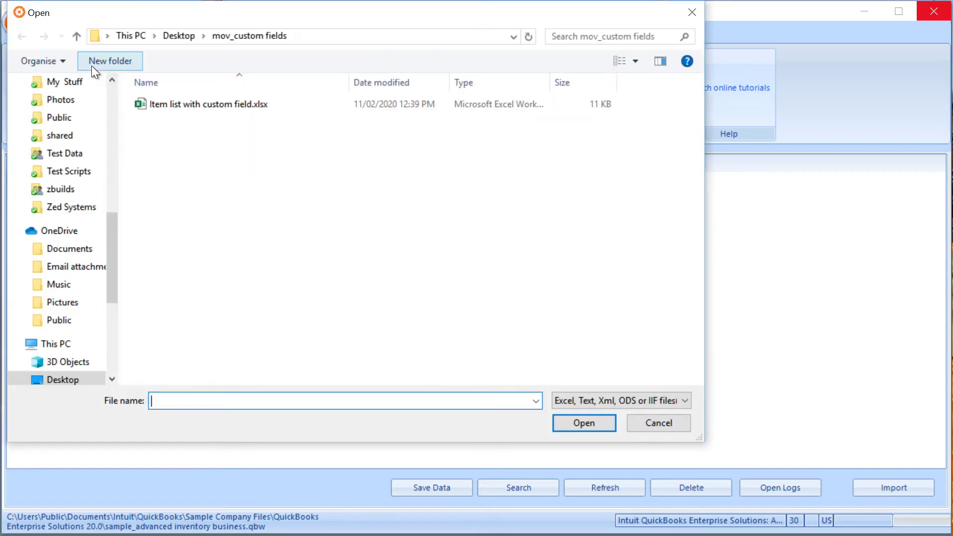
click(176, 102)
click(582, 425)
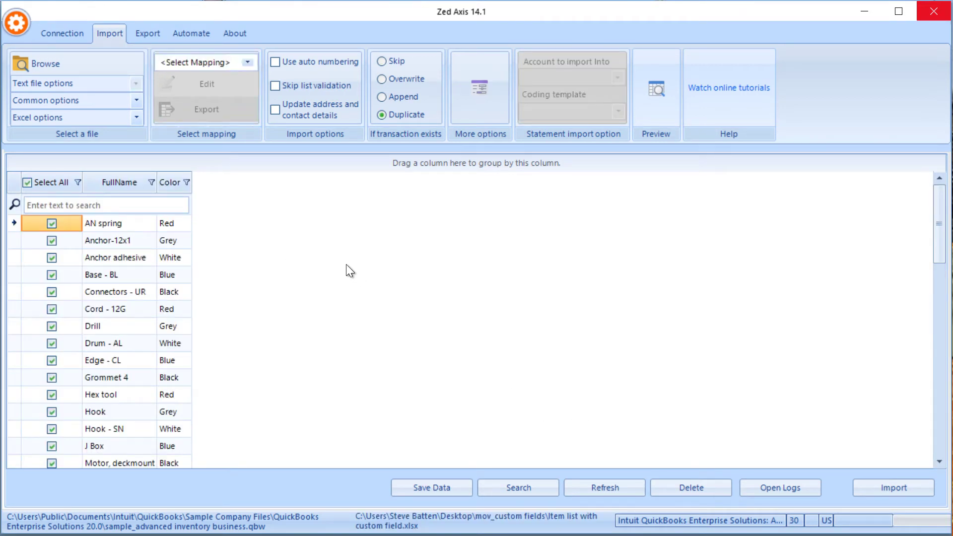
- Create a new column mapping with Transaction Type CustomFieldList
click(247, 63)
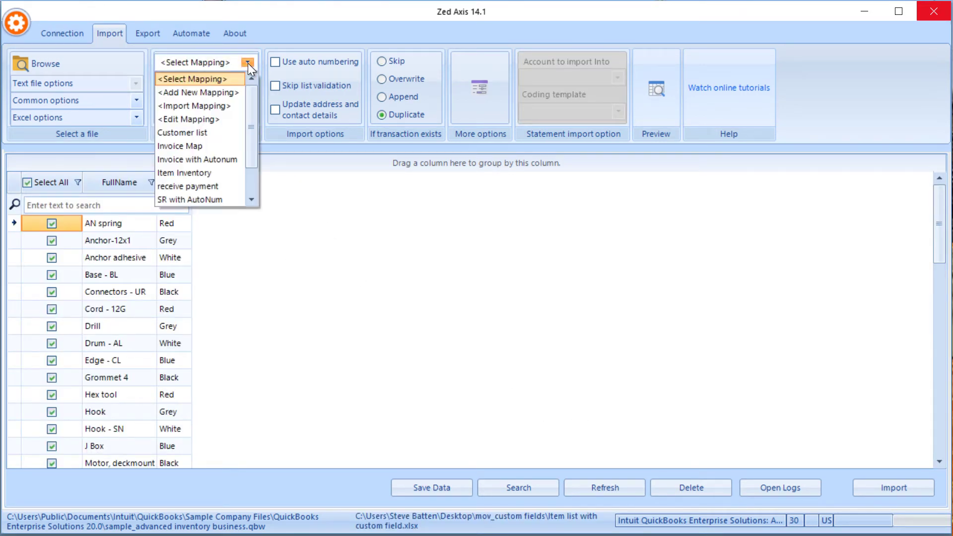
click(210, 94)
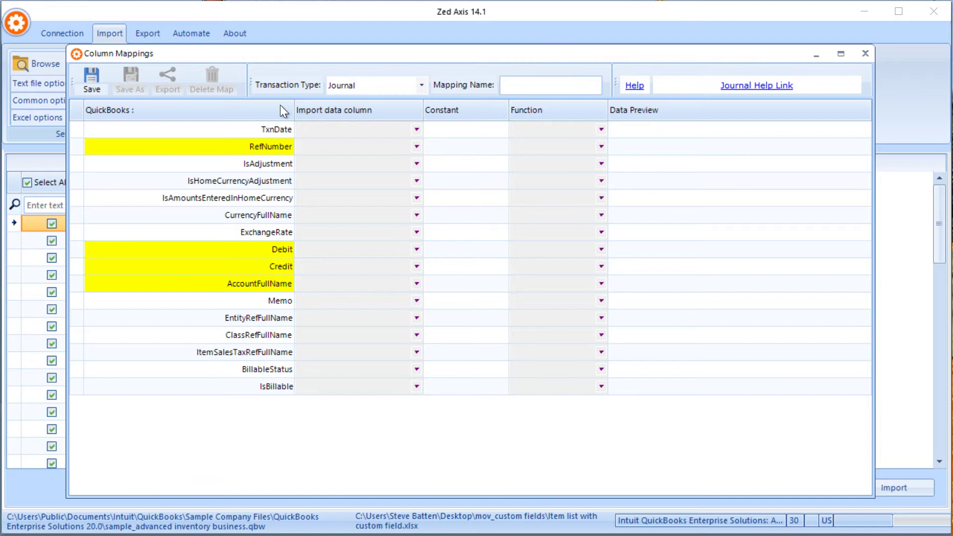
click(421, 84)
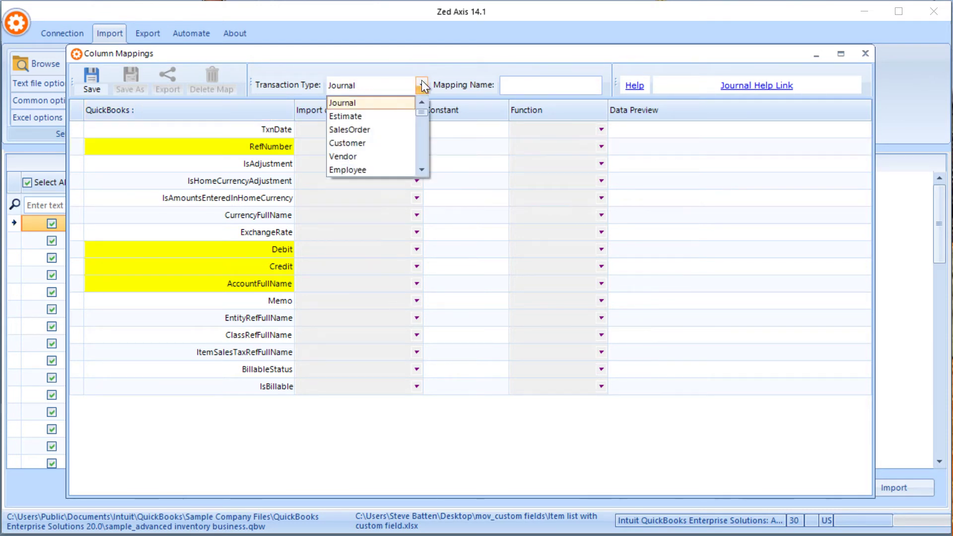
click(421, 169)
click(421, 170)
click(421, 170)
click(421, 170)
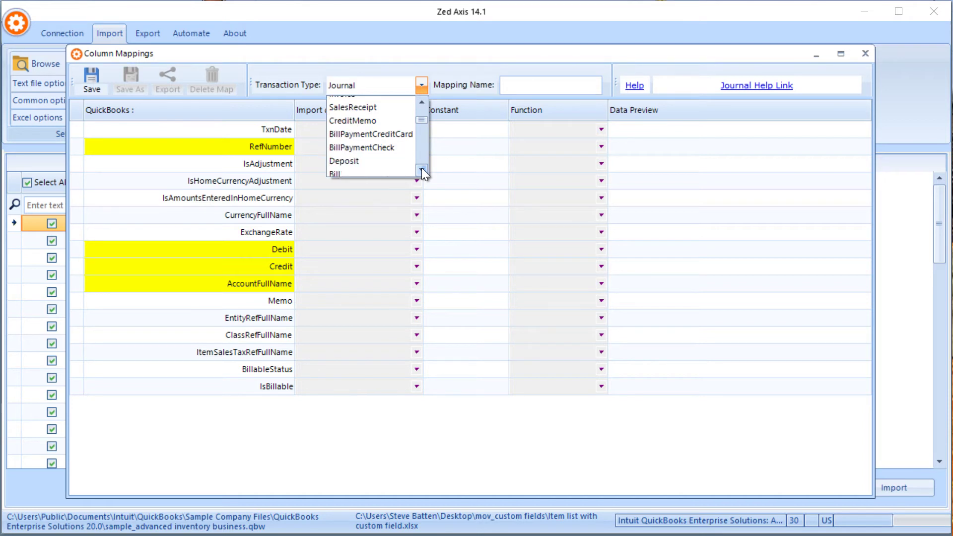
scroll(380, 138, down, 2)
click(379, 138)
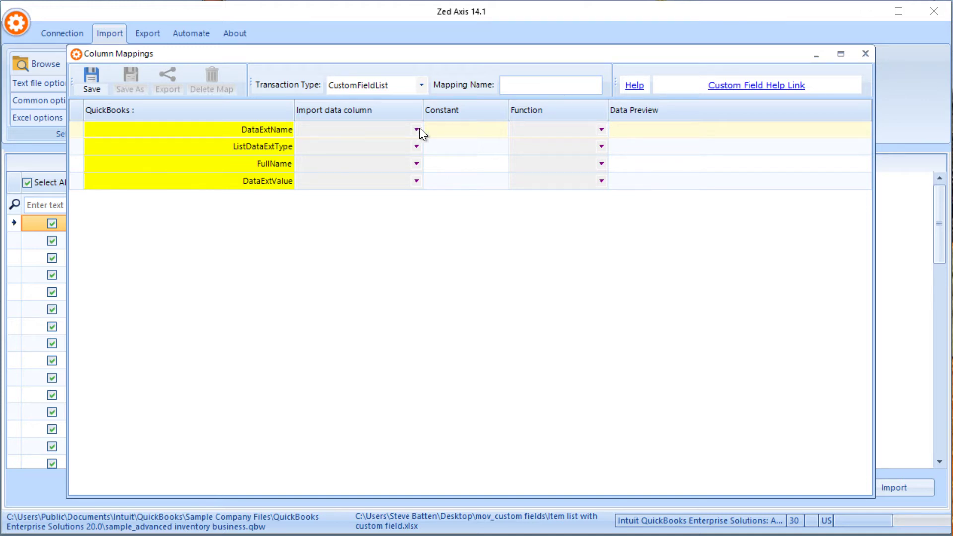
- Open the Custom Field help article and locate Item as the list type in its field table
click(726, 87)
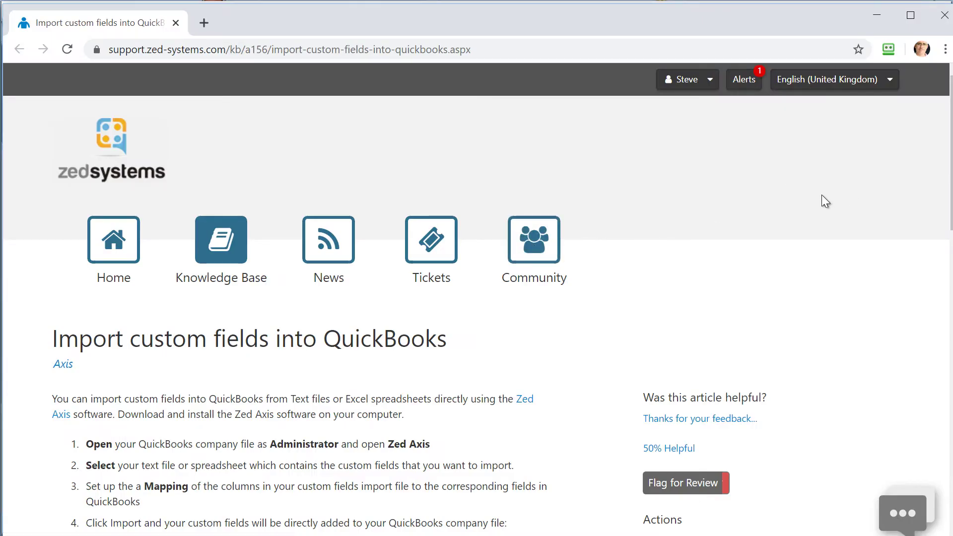
scroll(456, 289, down, 3)
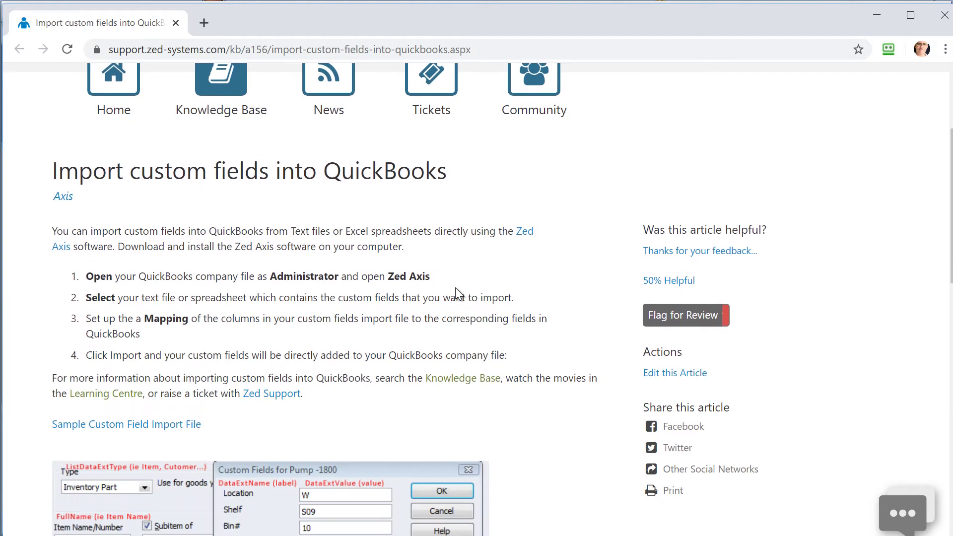
scroll(456, 288, down, 4)
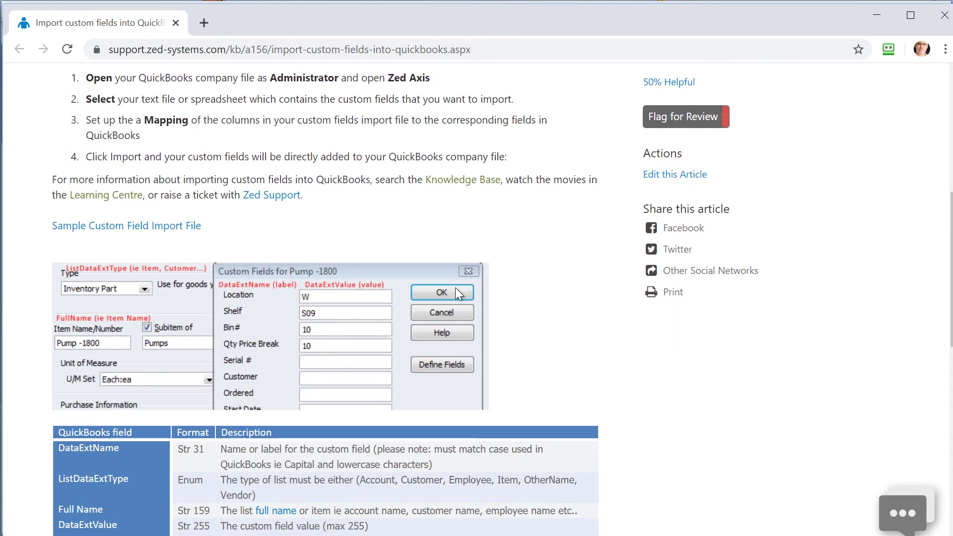
scroll(456, 289, down, 2)
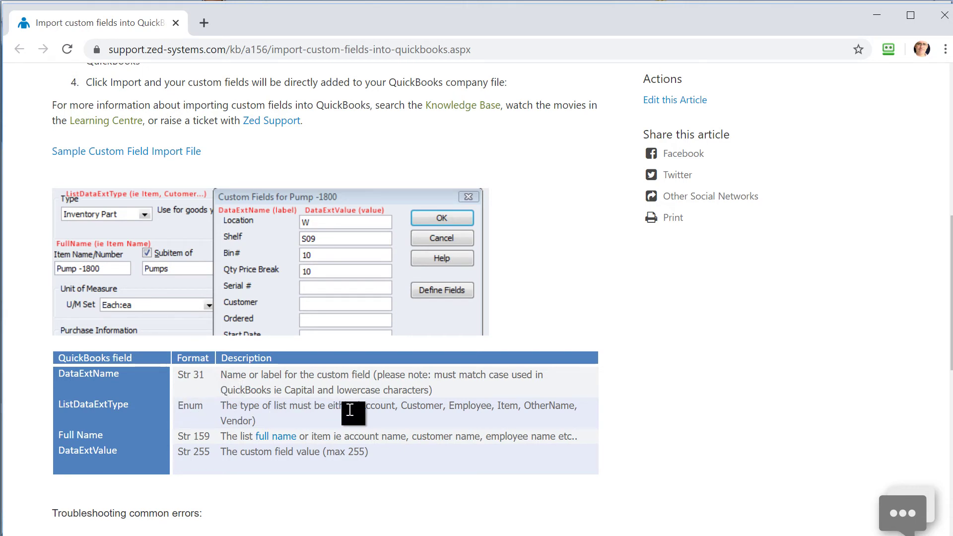
double_click(506, 405)
- Set the constants Color for DataExtName and Item for ListDataExtType
click(877, 17)
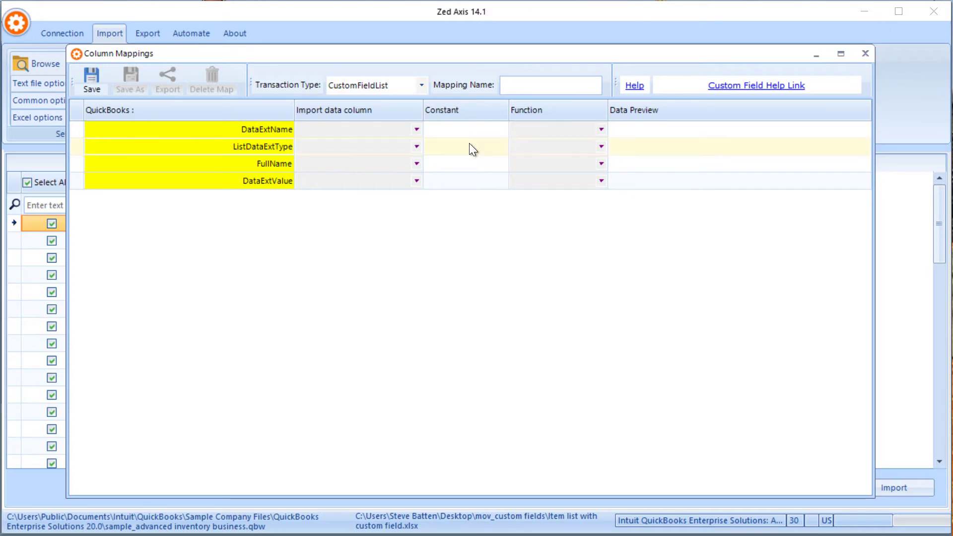
click(442, 130)
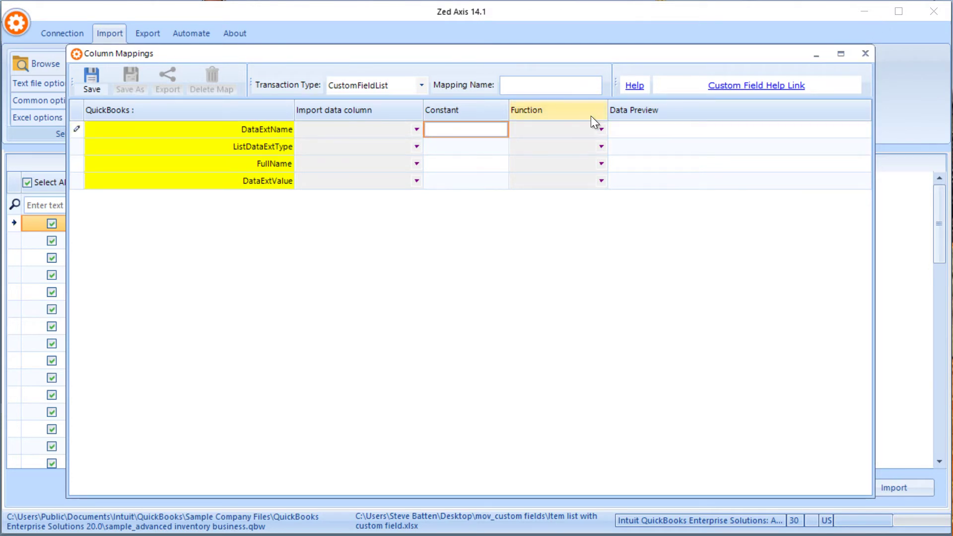
text(Color)
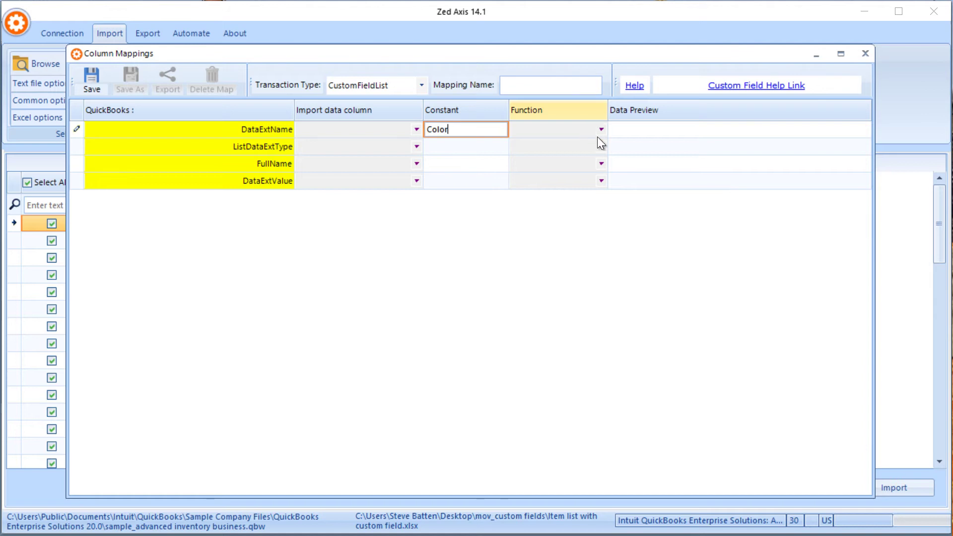
click(458, 147)
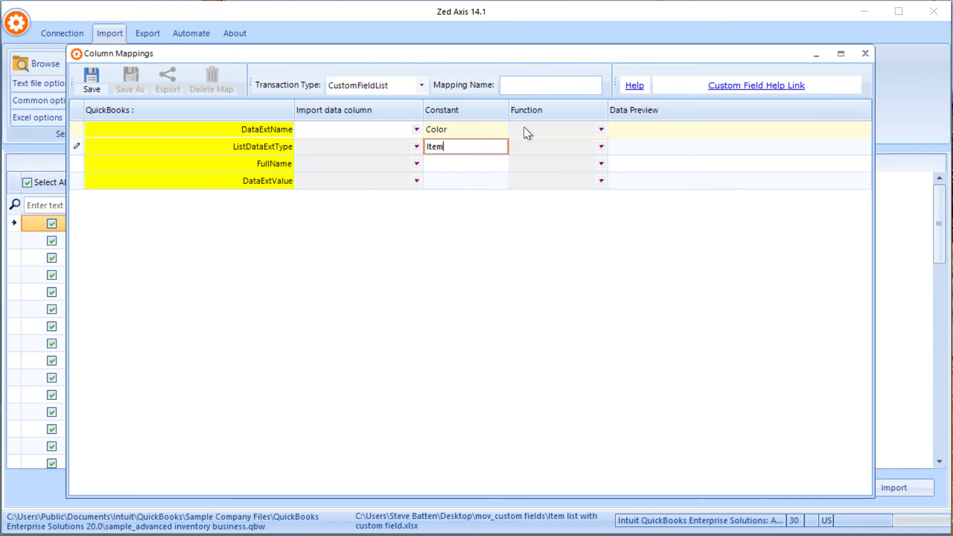
- Map FullName to the FullName column and DataExtValue to the Color column
click(415, 163)
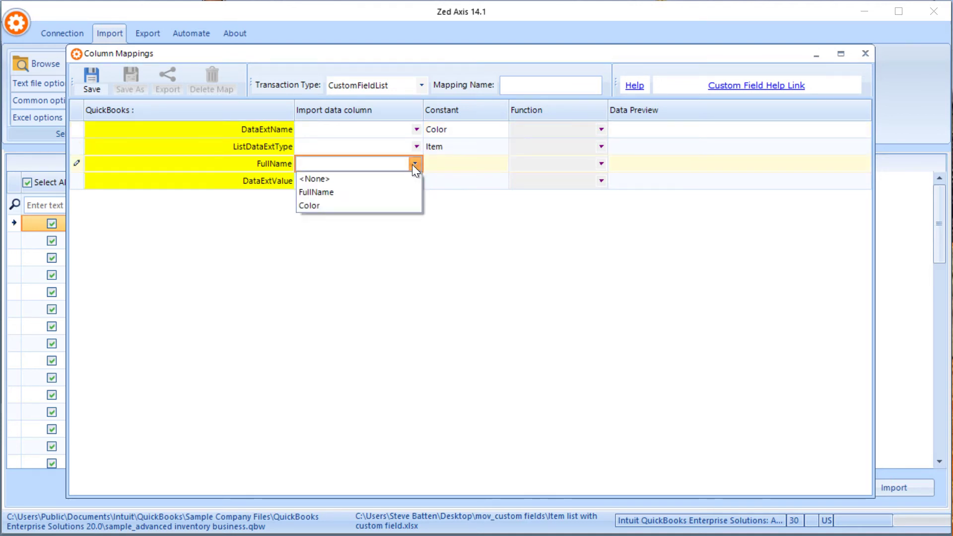
click(380, 193)
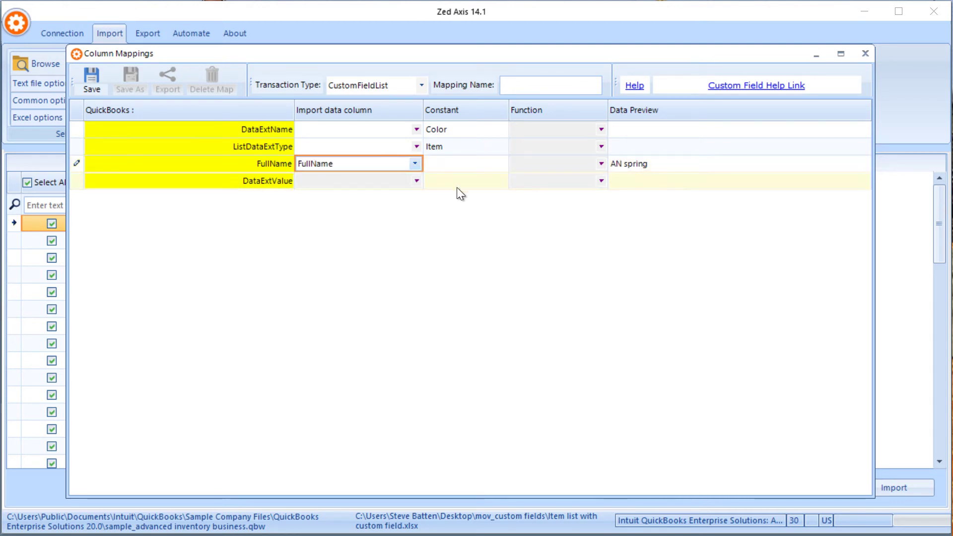
click(416, 181)
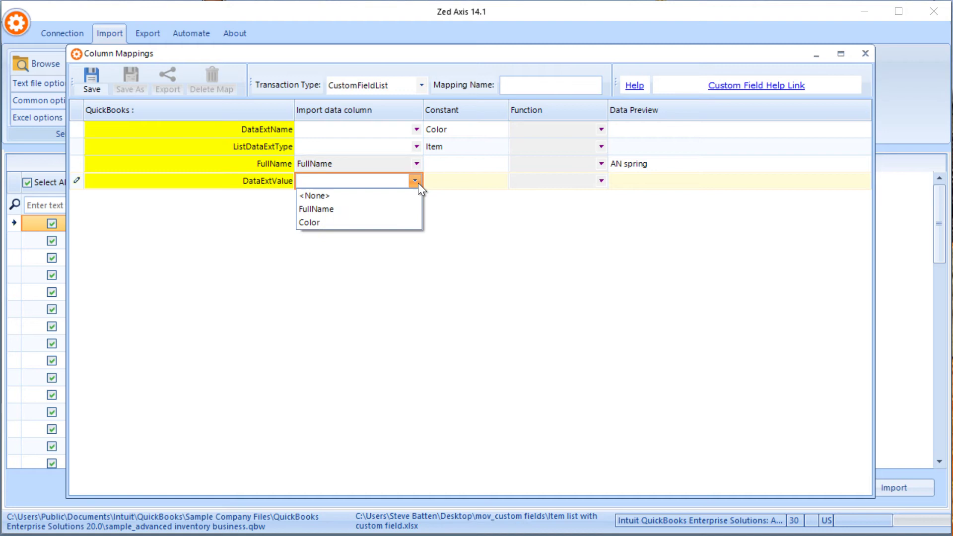
click(368, 222)
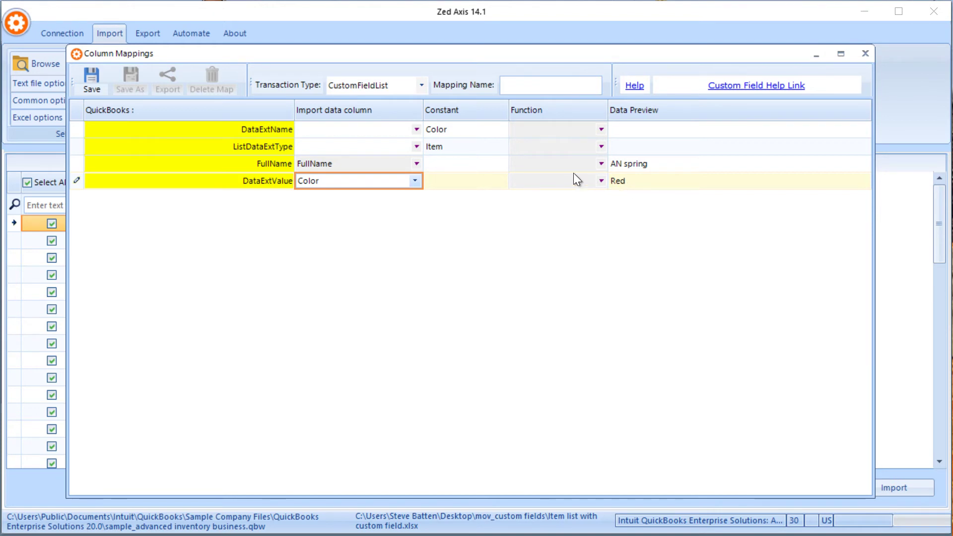
click(510, 88)
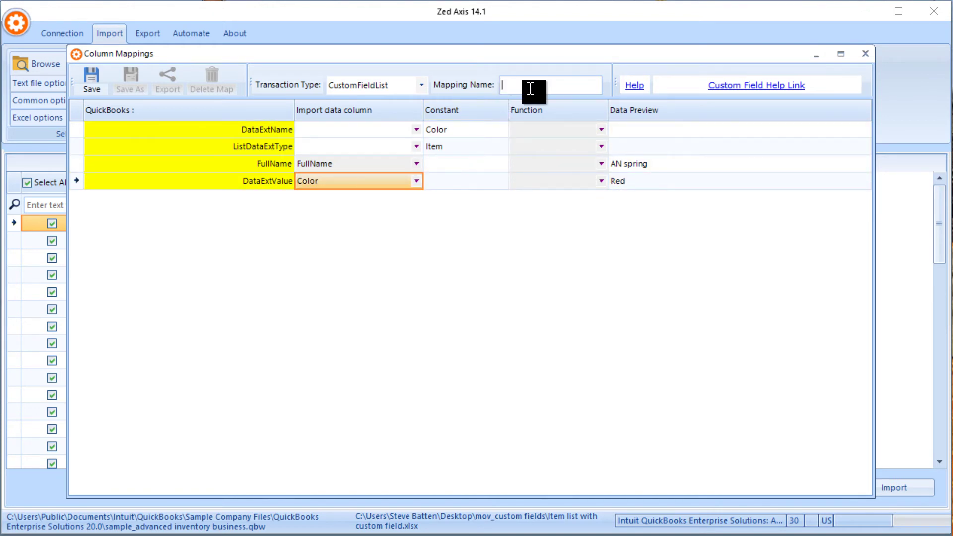
- Name the column mapping 'Custom Field List' and save it for the Color import
text(Custom Field List)
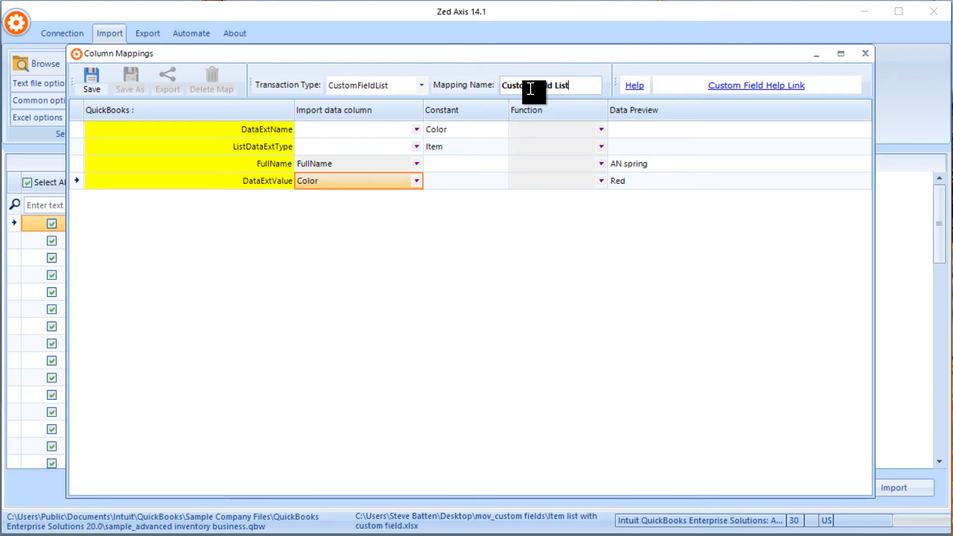
click(90, 76)
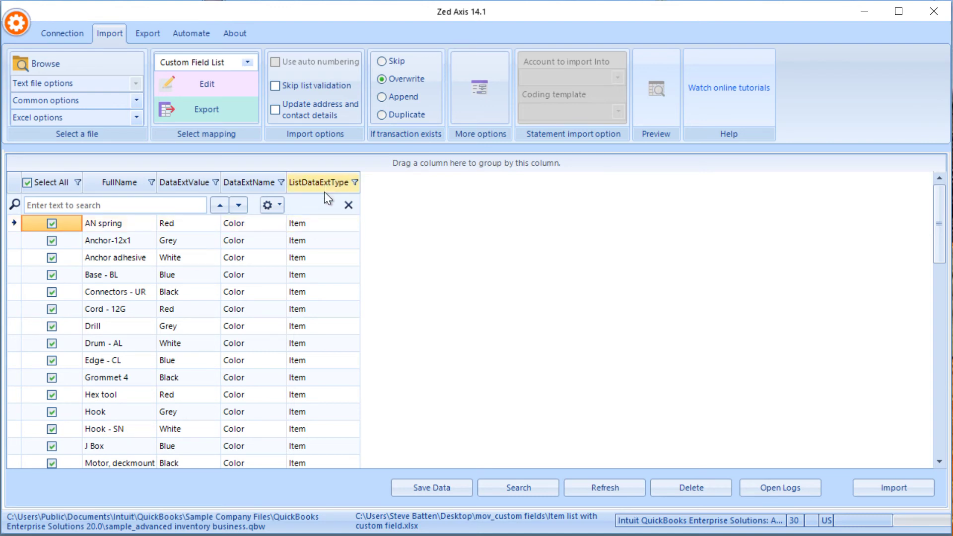
- Start importing the item Color values and keep the Axis Import Progress window in view
click(891, 490)
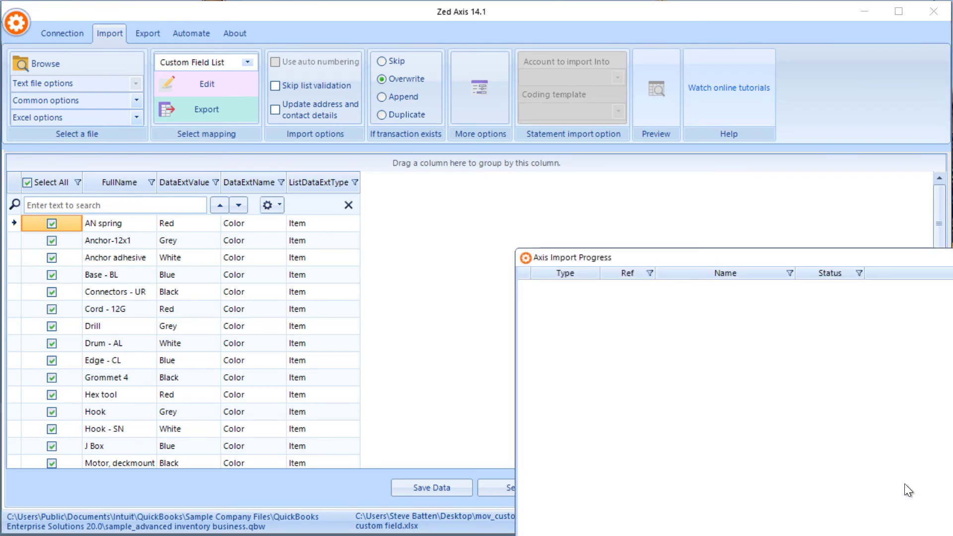
drag(811, 262, 354, 75)
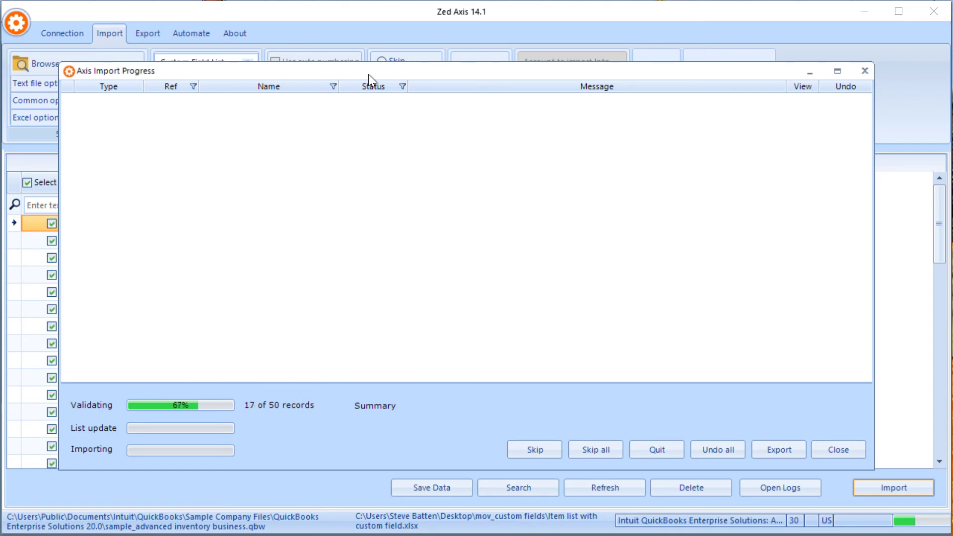